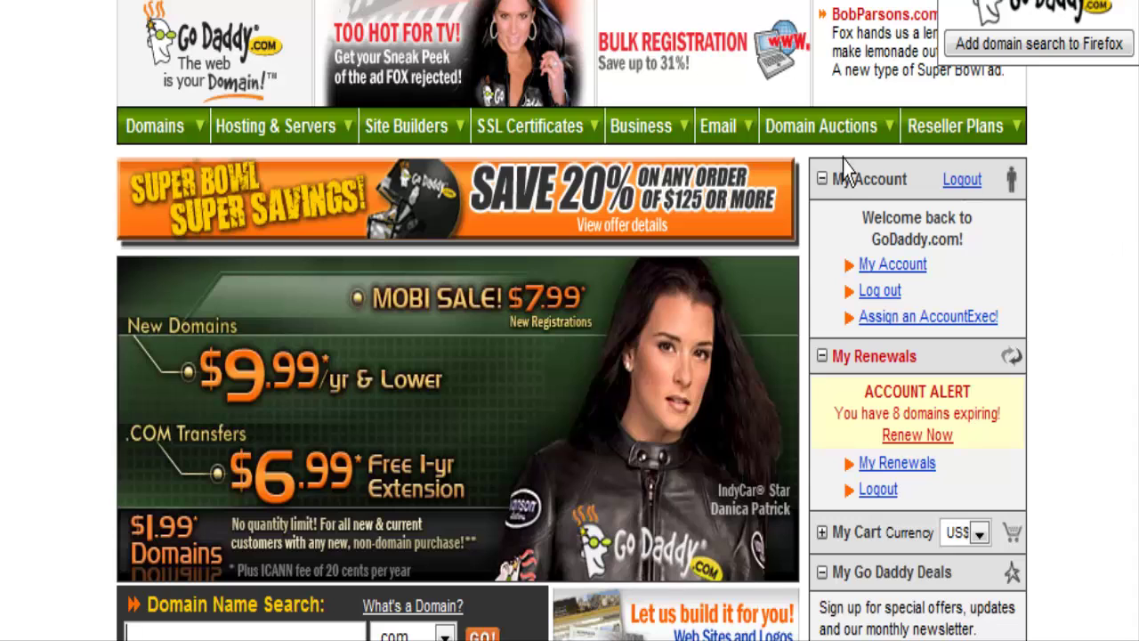
Go to the Domains search page from the Domains menu and look over the page
mouse_move(153, 125)
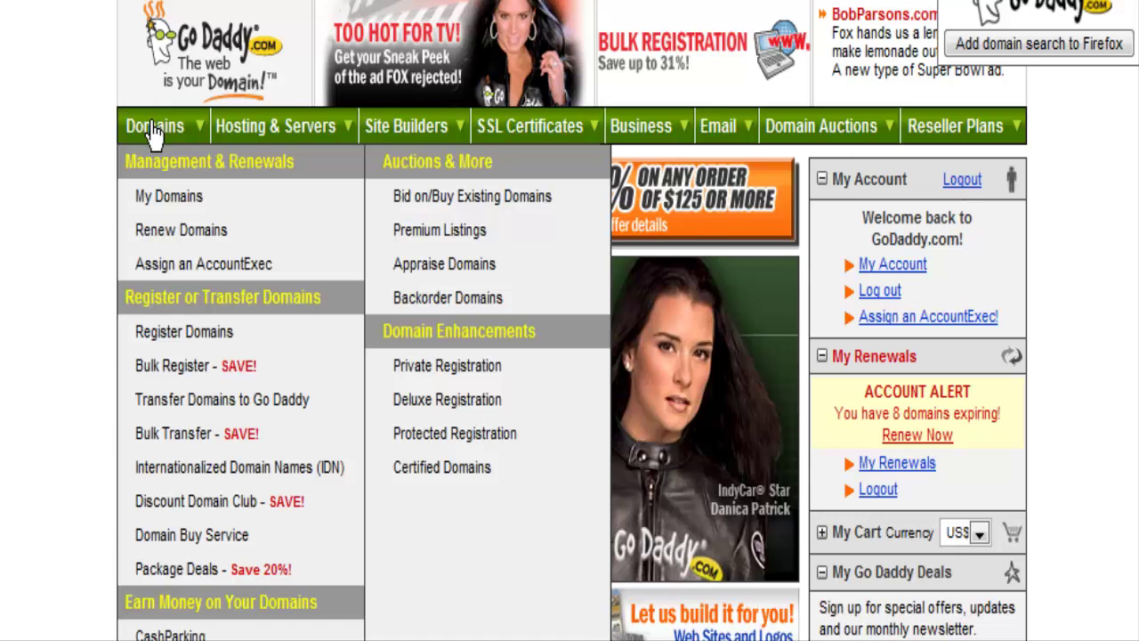
left_click(153, 133)
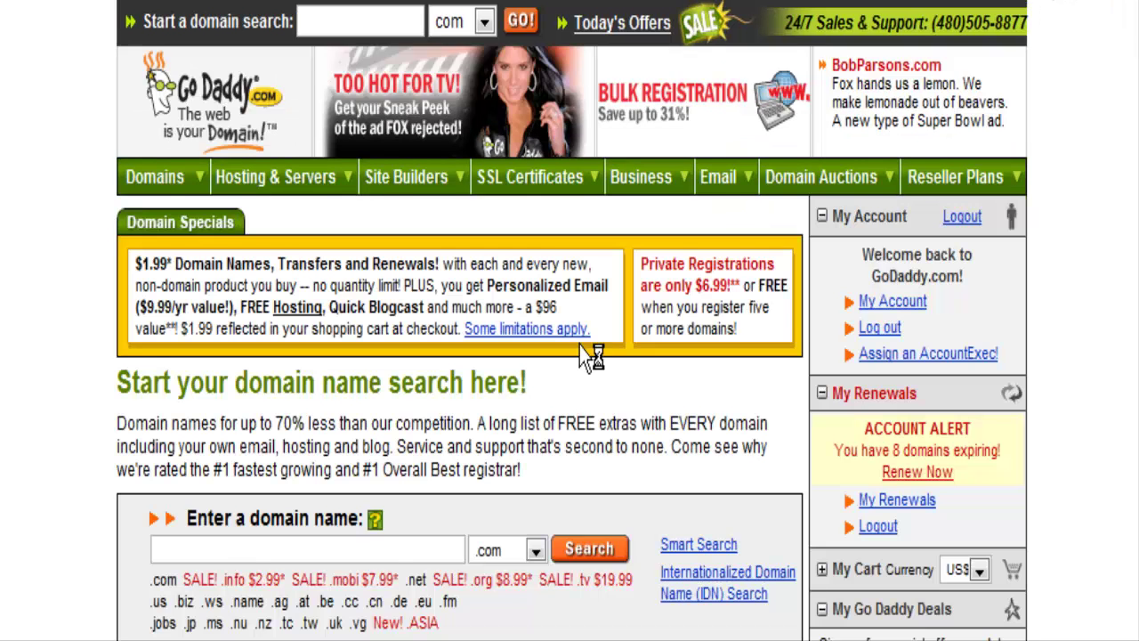
scroll(611, 344, "down", 5)
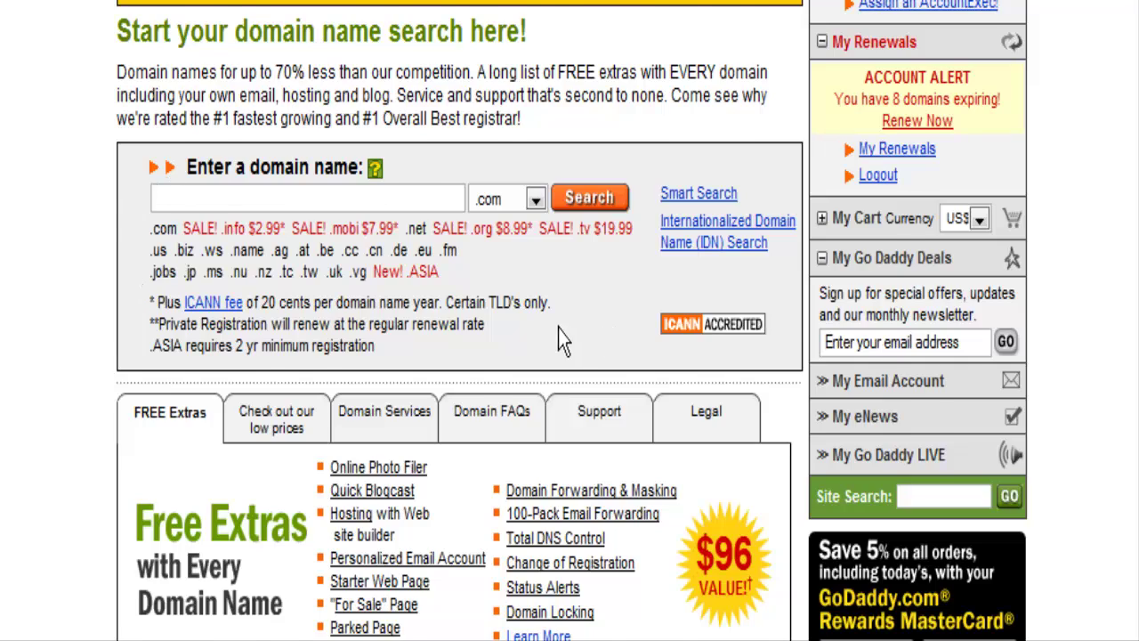
scroll(565, 338, "up", 1)
scroll(656, 289, "up", 1)
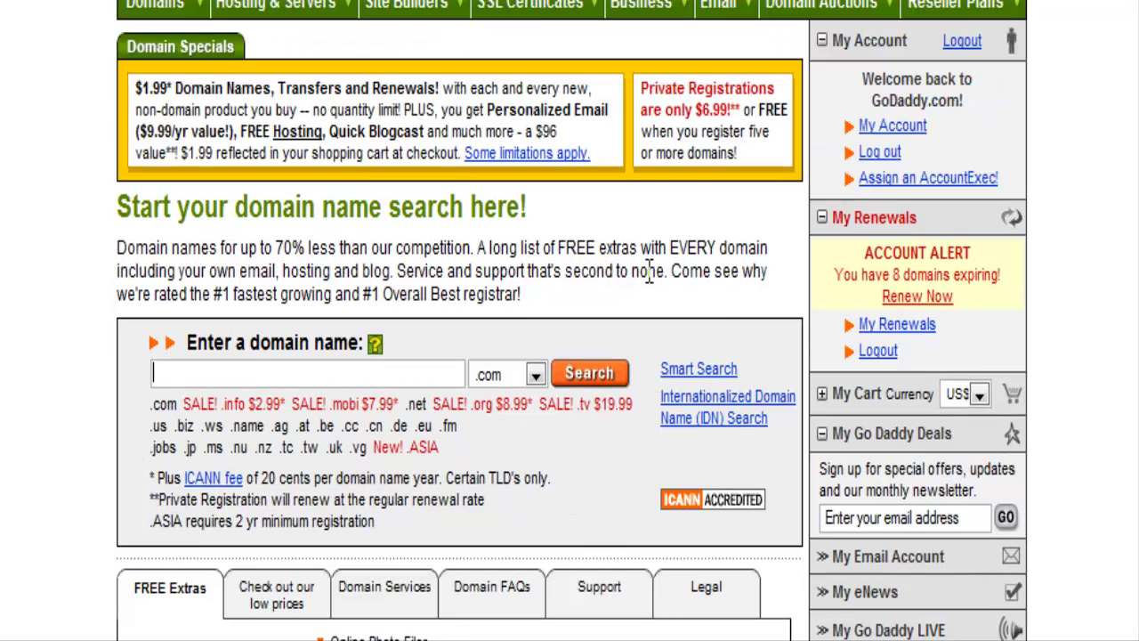
scroll(637, 274, "up", 2)
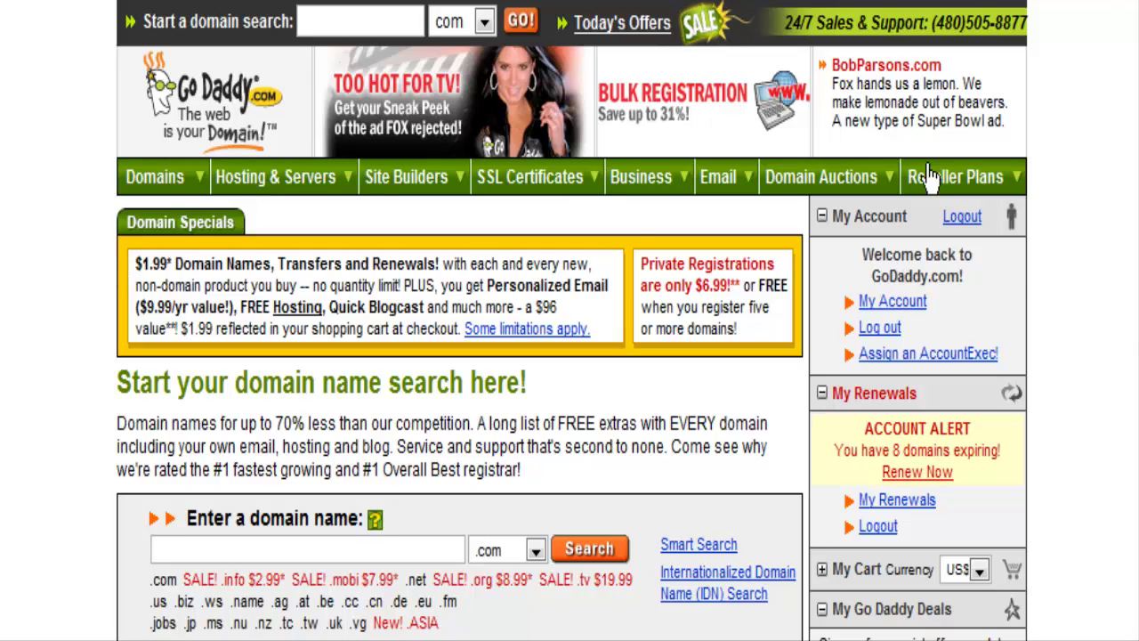
scroll(1103, 305, "down", 2)
scroll(1099, 303, "up", 2)
Search for dog-training.com and review the results showing it is taken, with backorder and premium options
left_click(210, 545)
type("dog-training")
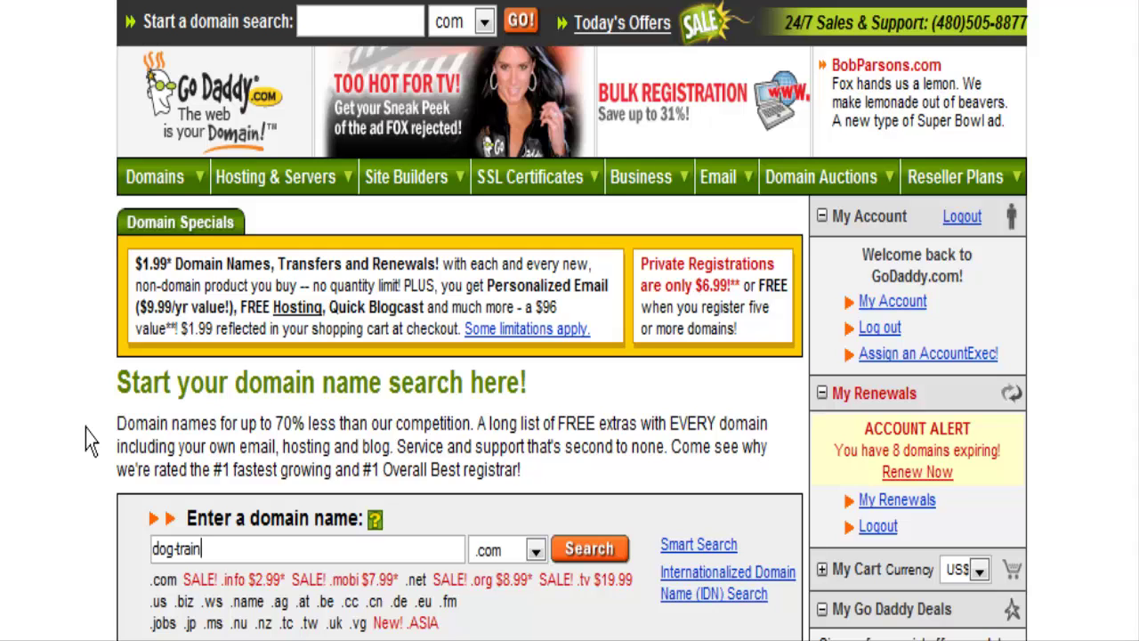
left_click(589, 548)
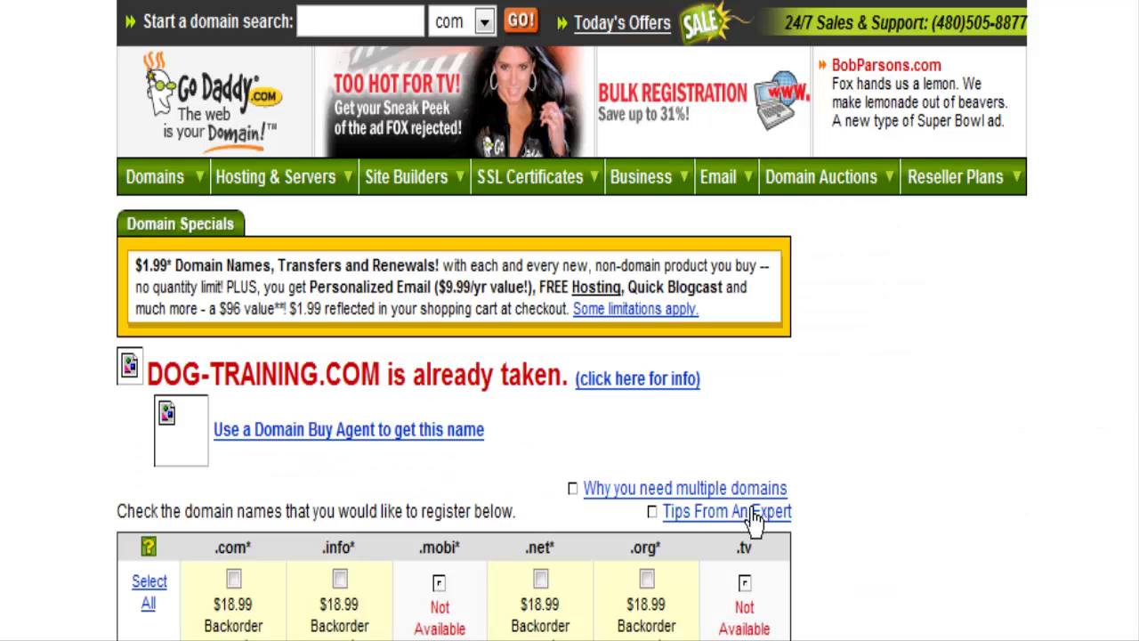
scroll(546, 469, "down", 1)
scroll(545, 469, "down", 6)
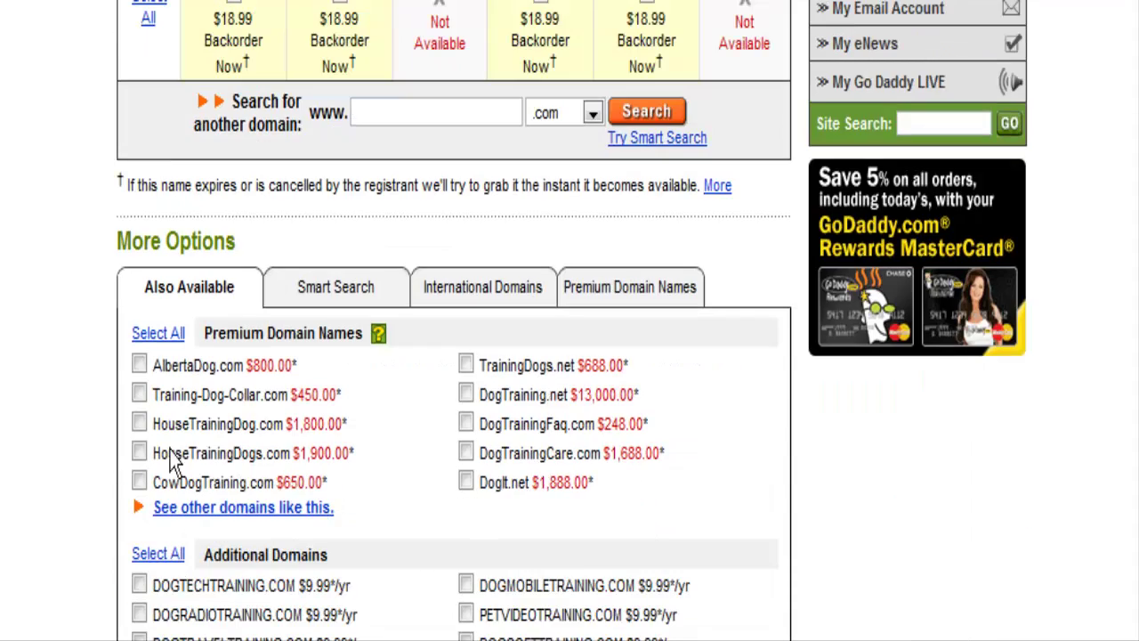
scroll(436, 455, "down", 2)
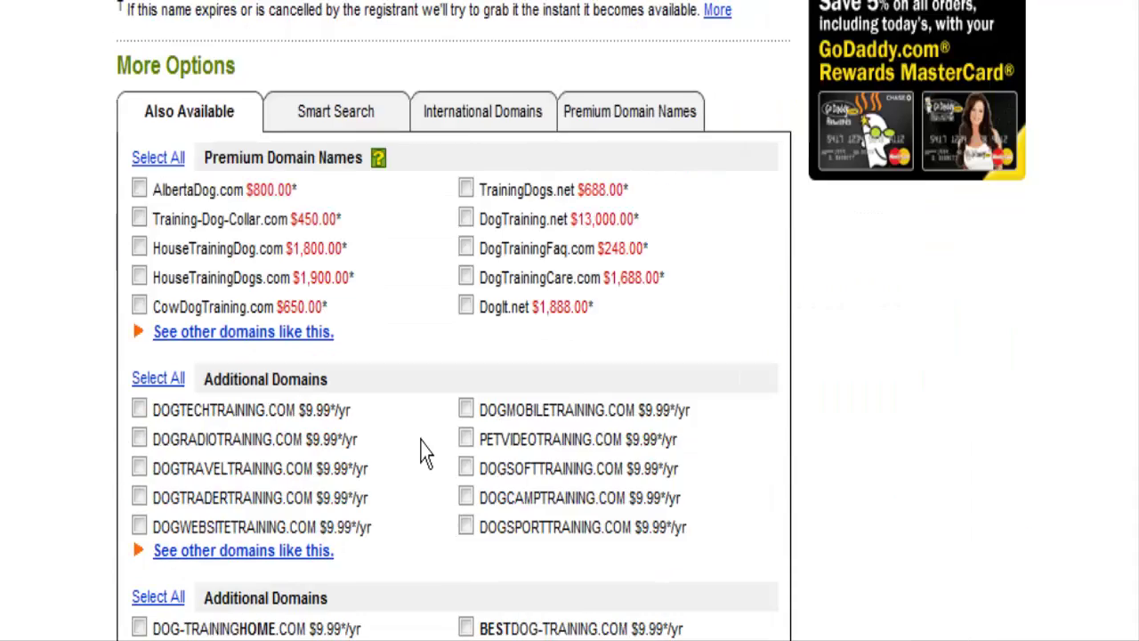
scroll(423, 452, "up", 8)
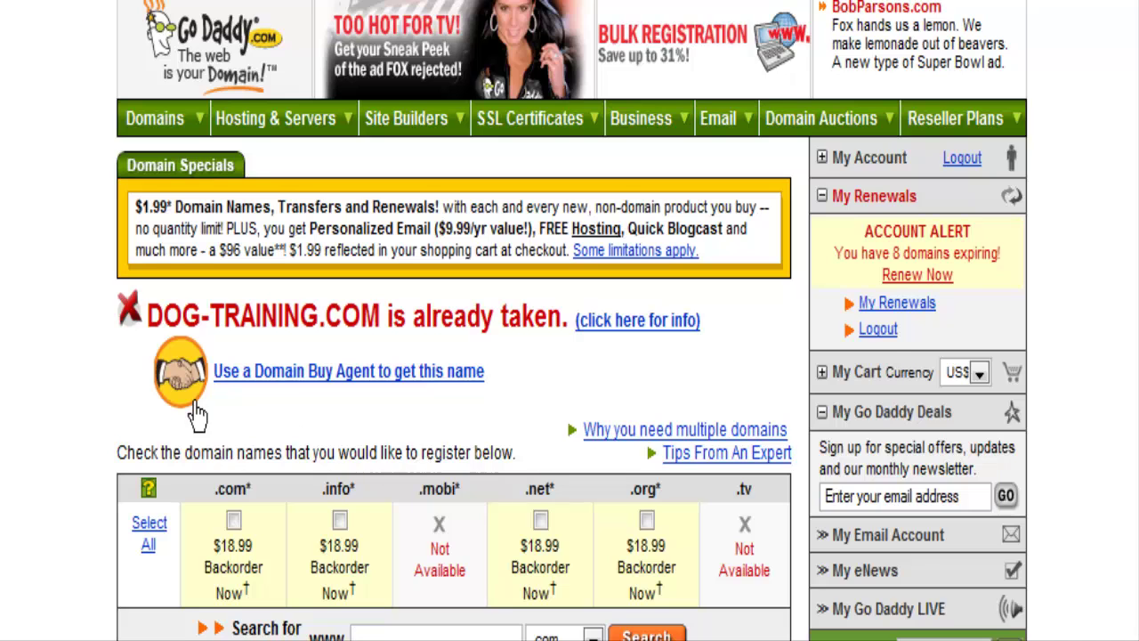
scroll(273, 381, "down", 3)
scroll(285, 372, "up", 4)
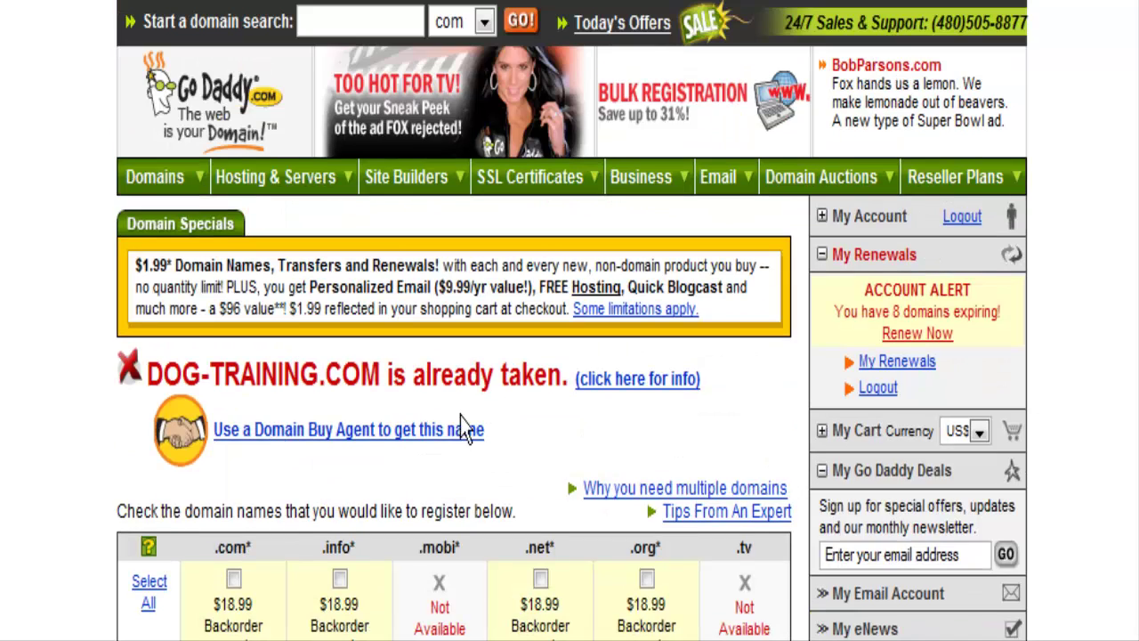
scroll(532, 420, "down", 3)
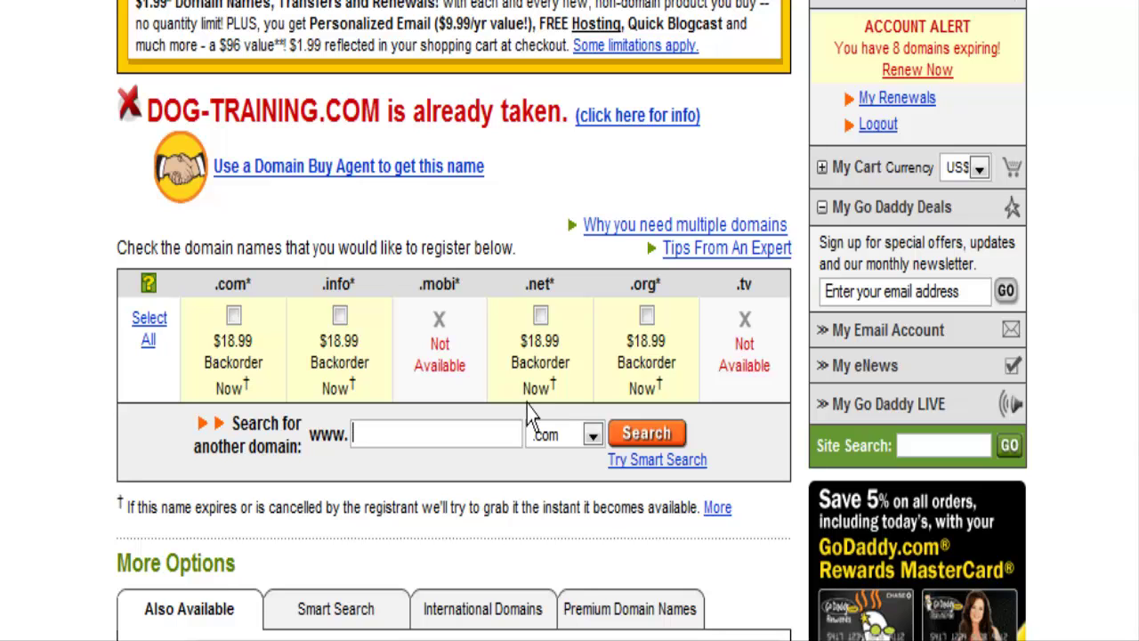
scroll(756, 431, "down", 2)
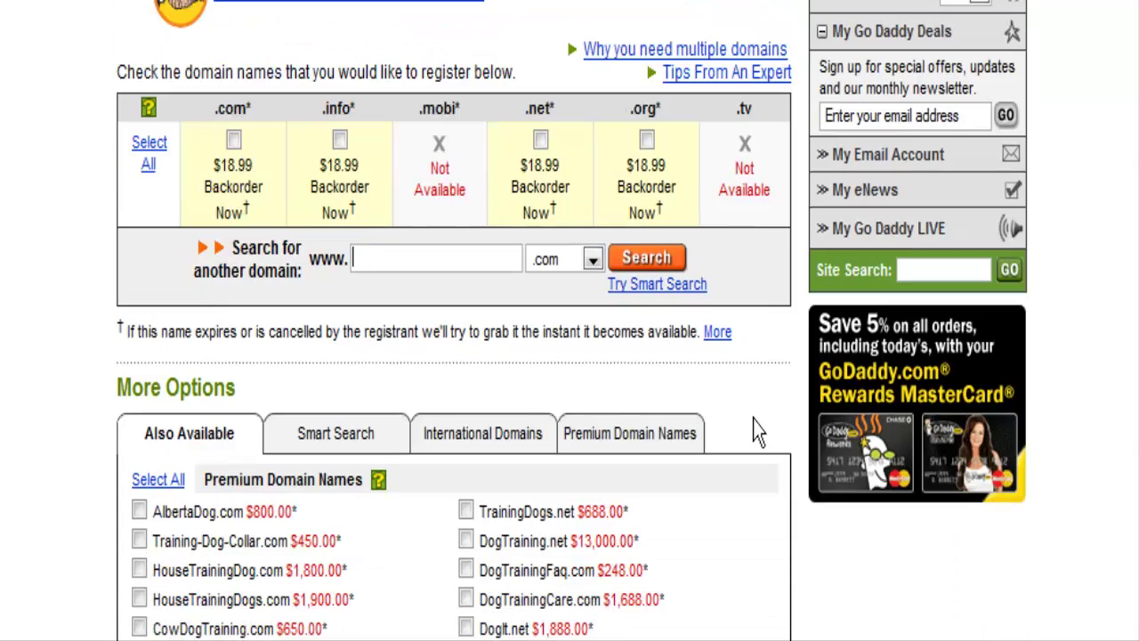
Run a new search for webinfoabout with the .com extension
left_click(376, 255)
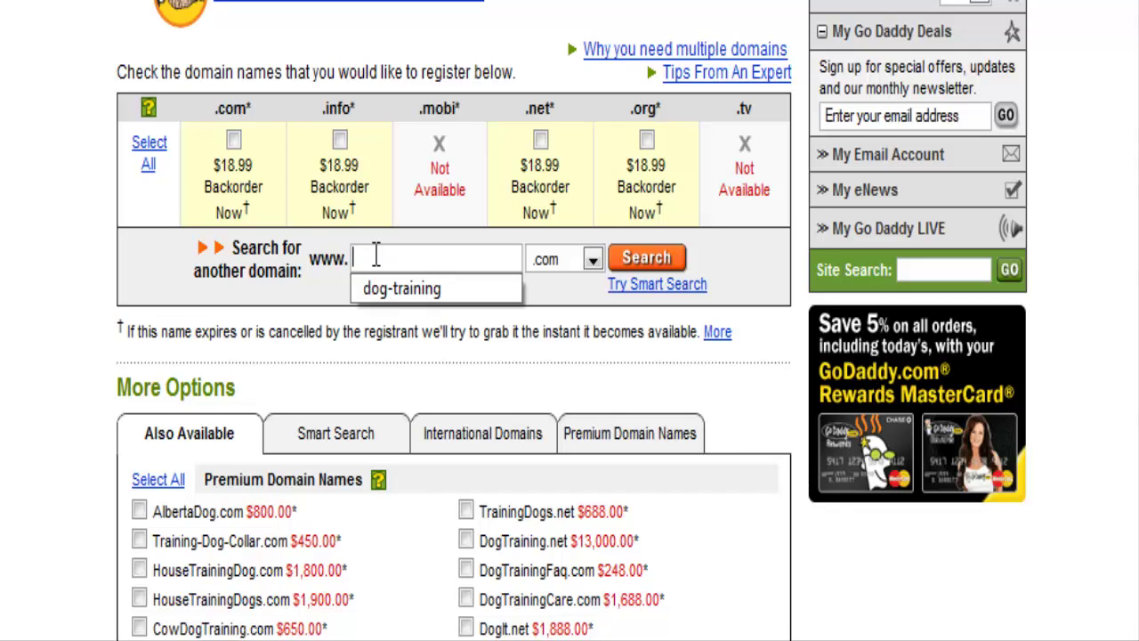
type("web_")
type("n")
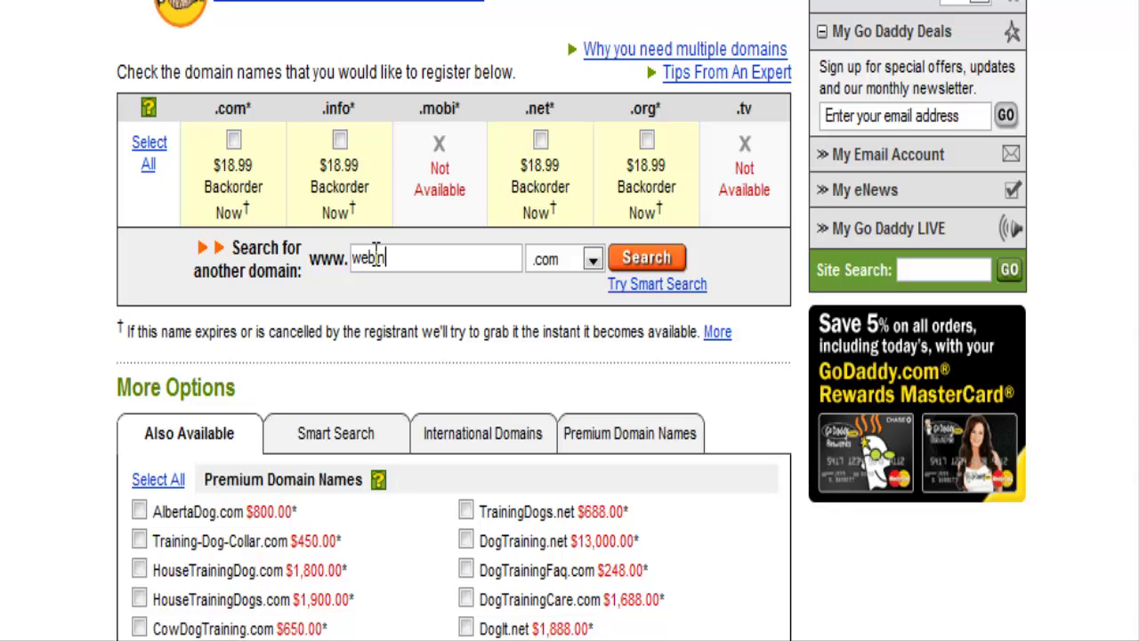
type("foabout")
left_click(644, 257)
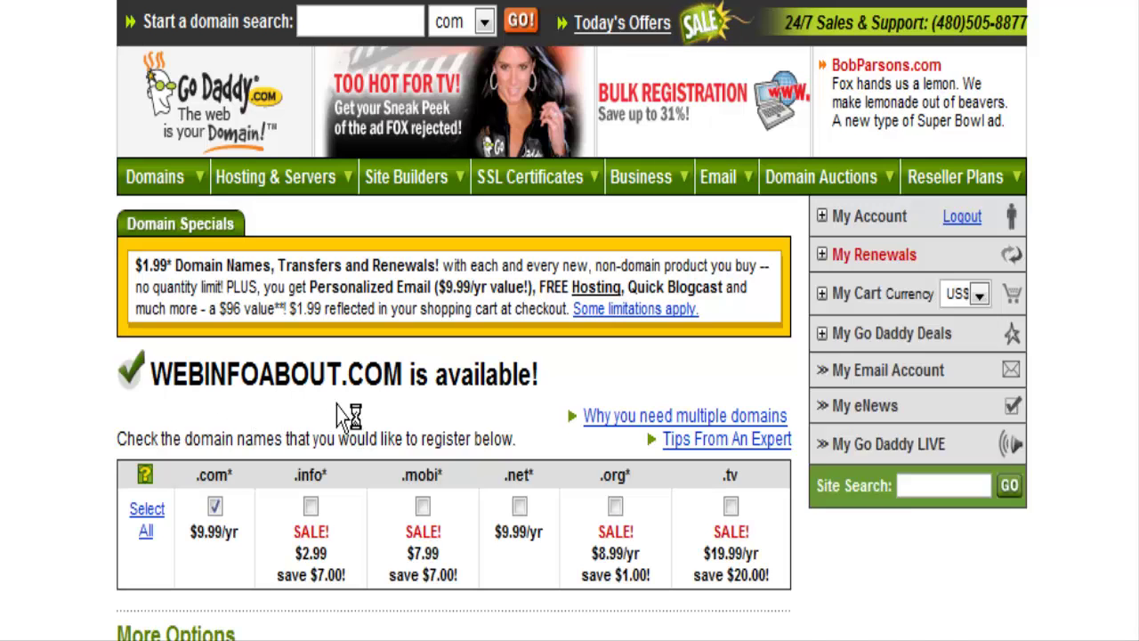
Scroll the WEBINFOABOUT.COM results confirming .com is available at $9.99/yr
scroll(394, 551, "down", 1)
scroll(414, 507, "up", 1)
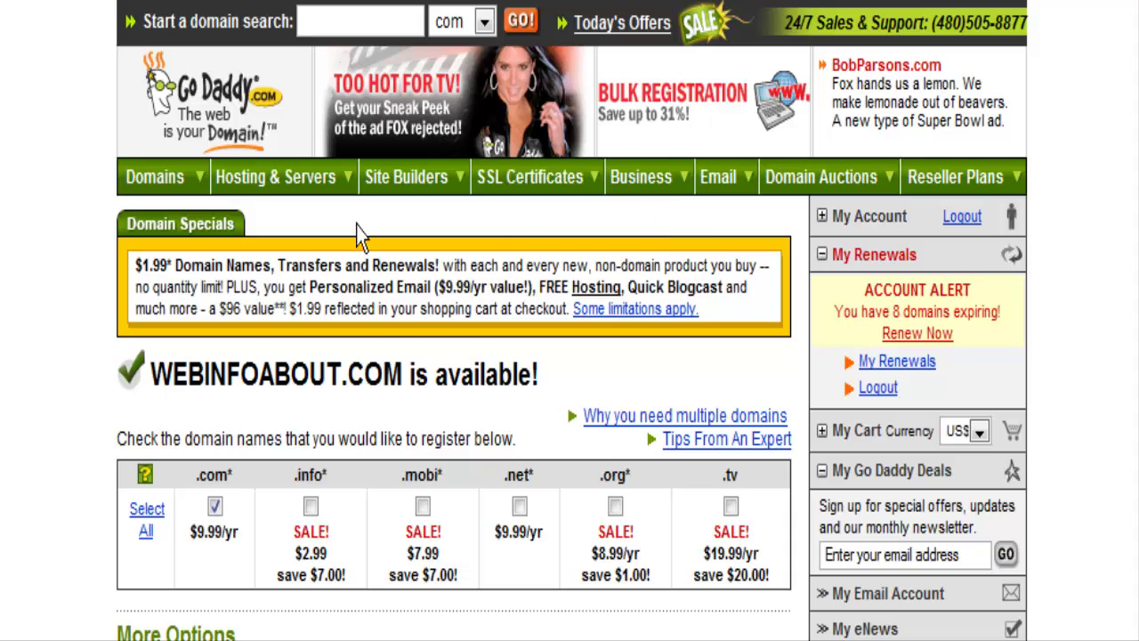
Open the My Domains list and select ENZYTE-SITE.COM to view its details
mouse_move(173, 192)
left_click(169, 249)
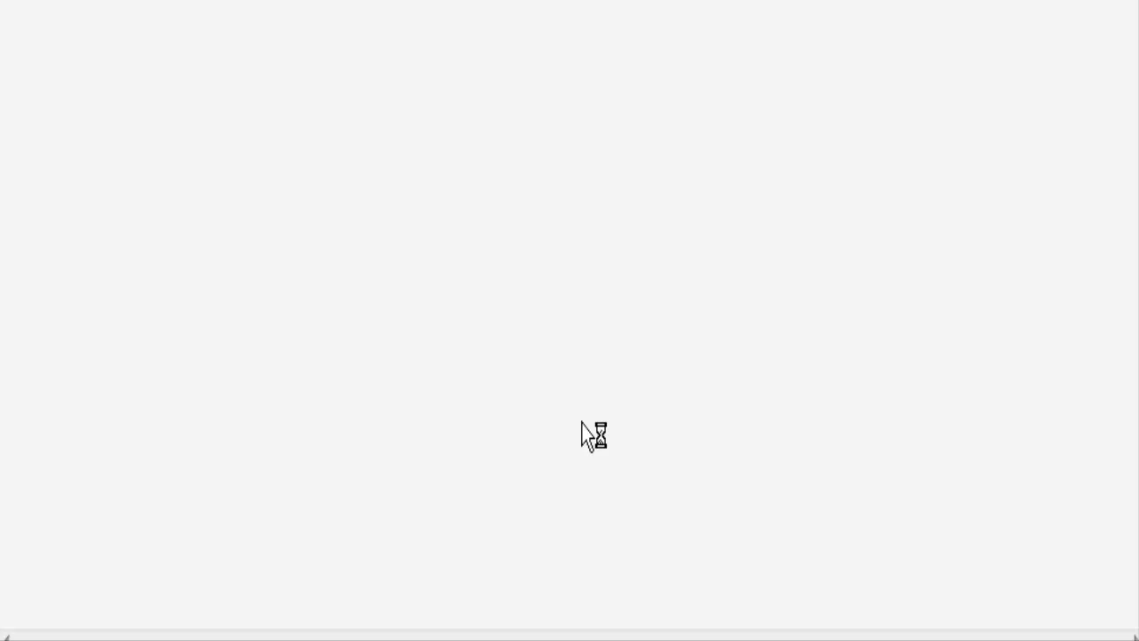
scroll(595, 369, "down", 3)
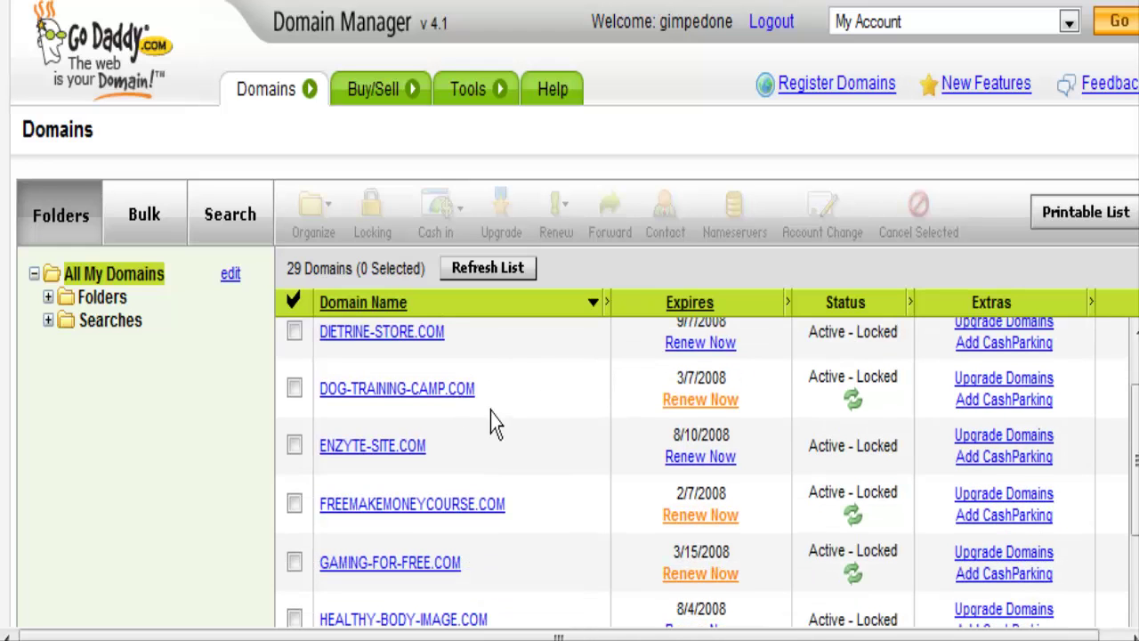
scroll(498, 422, "down", 3)
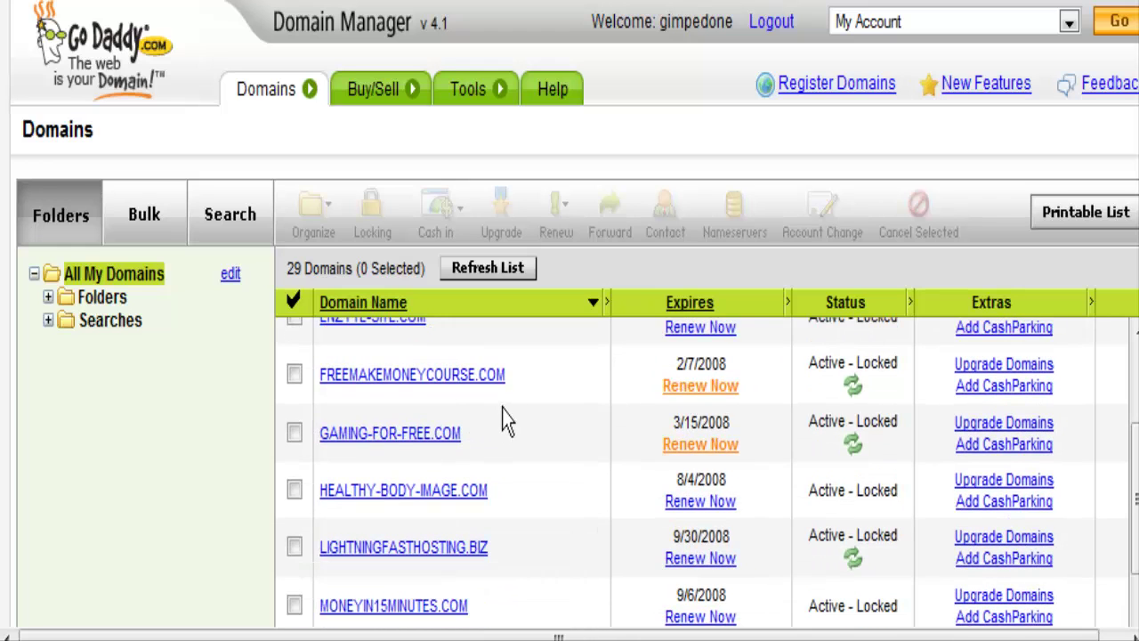
scroll(532, 414, "up", 1)
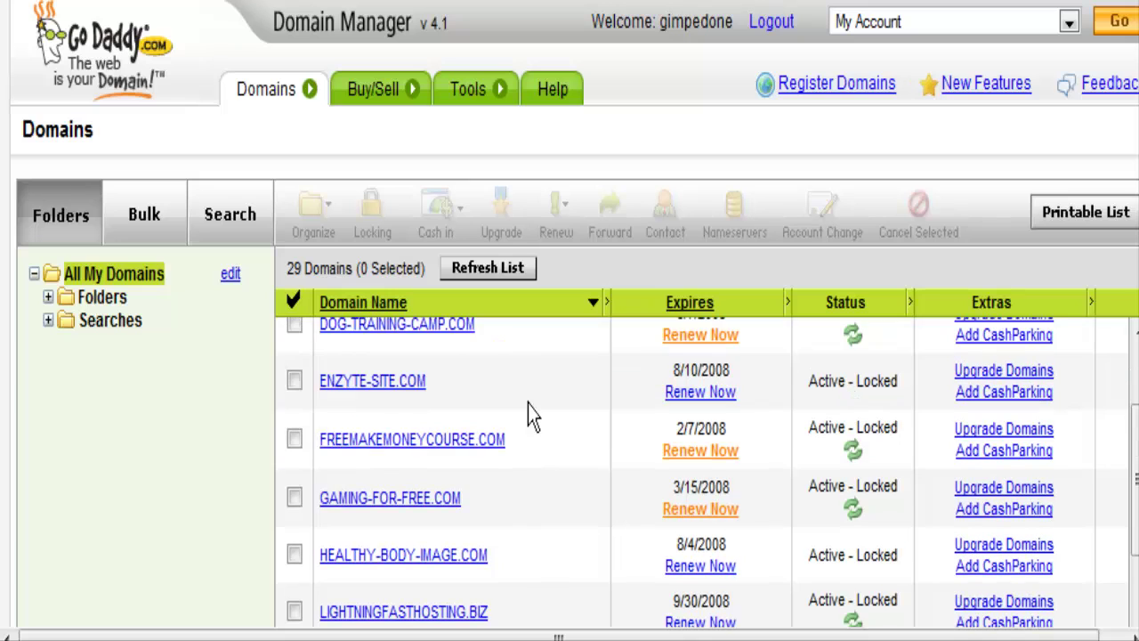
left_click(412, 385)
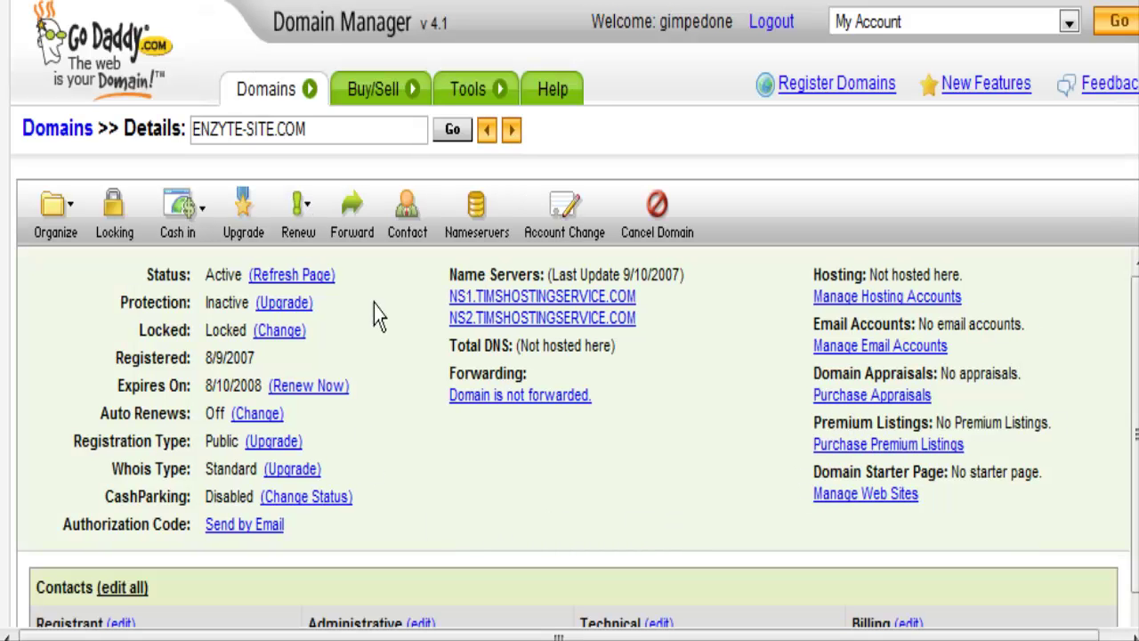
Show the ENZYTE-SITE.COM custom nameservers, both on TIMSHOSTINGSERVICE.COM
left_click(478, 221)
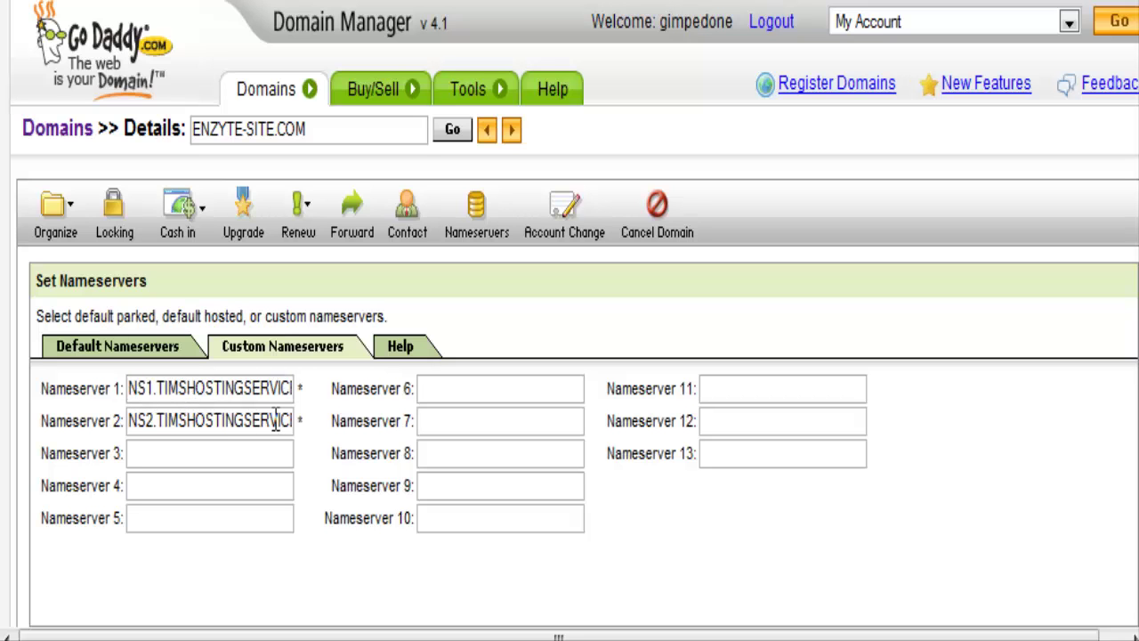
scroll(857, 491, "down", 3)
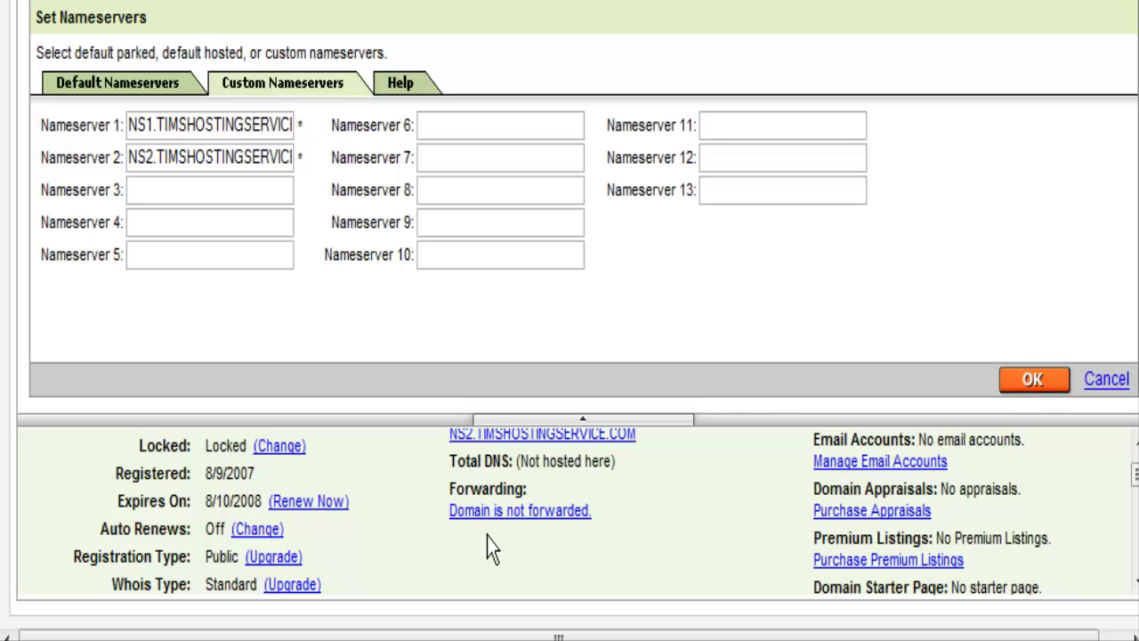
scroll(614, 391, "up", 3)
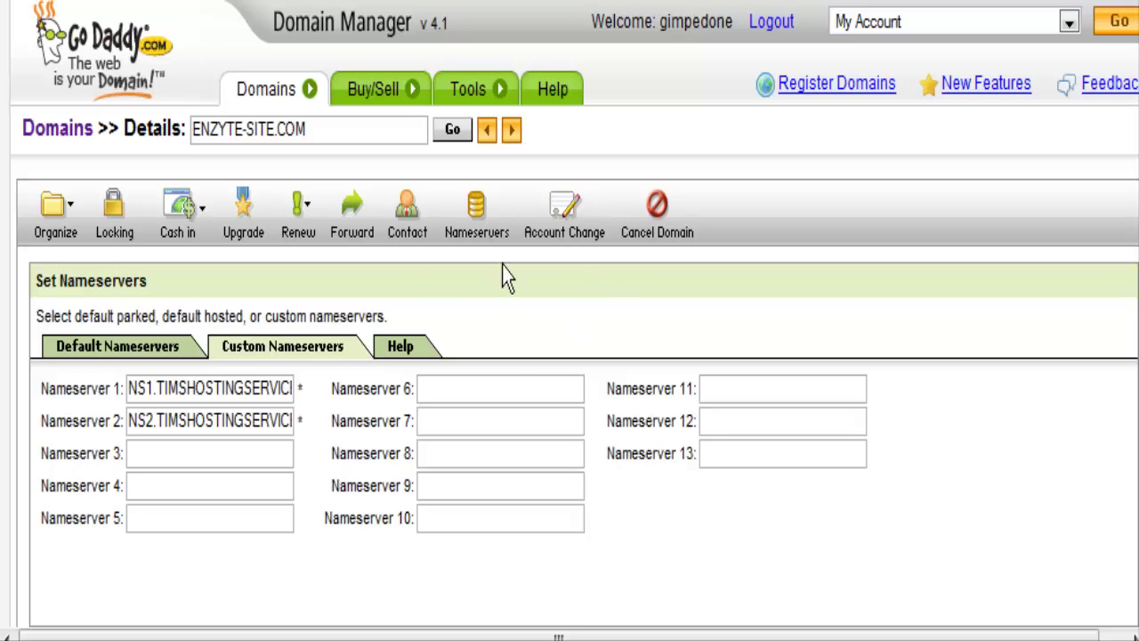
mouse_move(376, 200)
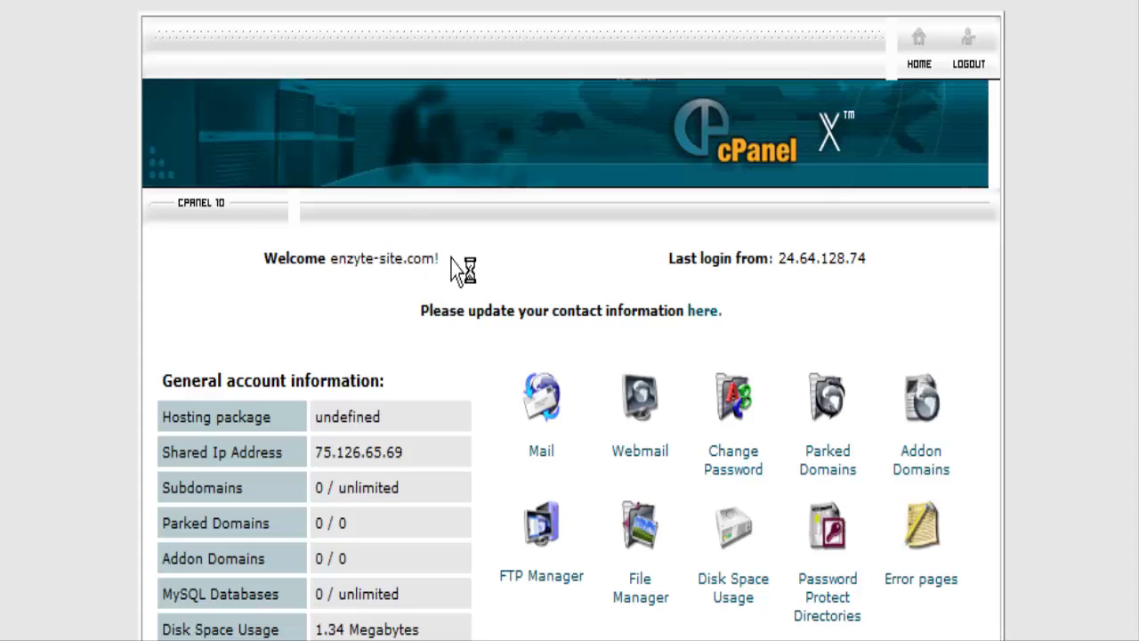
Scroll through the enzyte-site.com cPanel home page, reviewing 1.34 MB disk usage and PHP 4.4.2
scroll(627, 209, "down", 4)
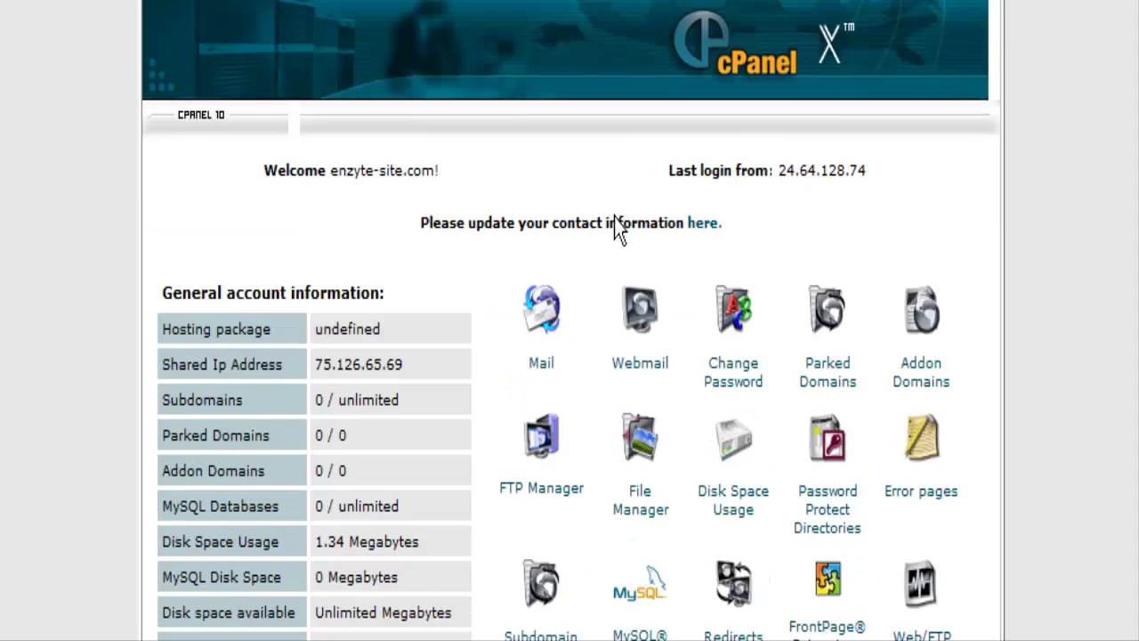
scroll(1038, 173, "down", 9)
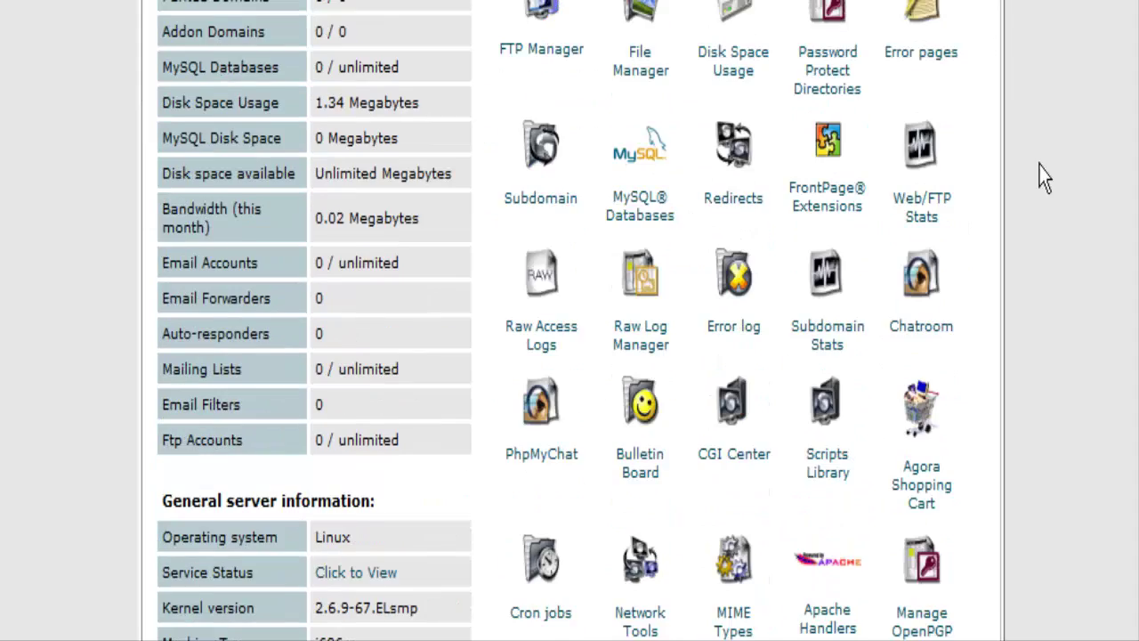
scroll(1038, 174, "up", 13)
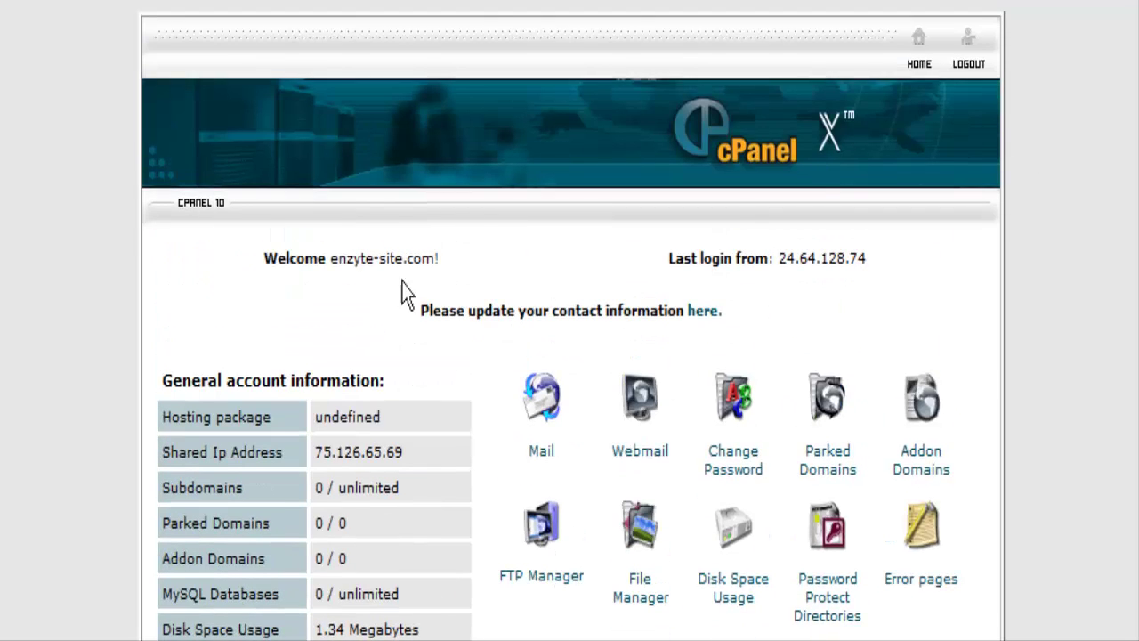
scroll(1015, 248, "down", 7)
scroll(1019, 242, "down", 5)
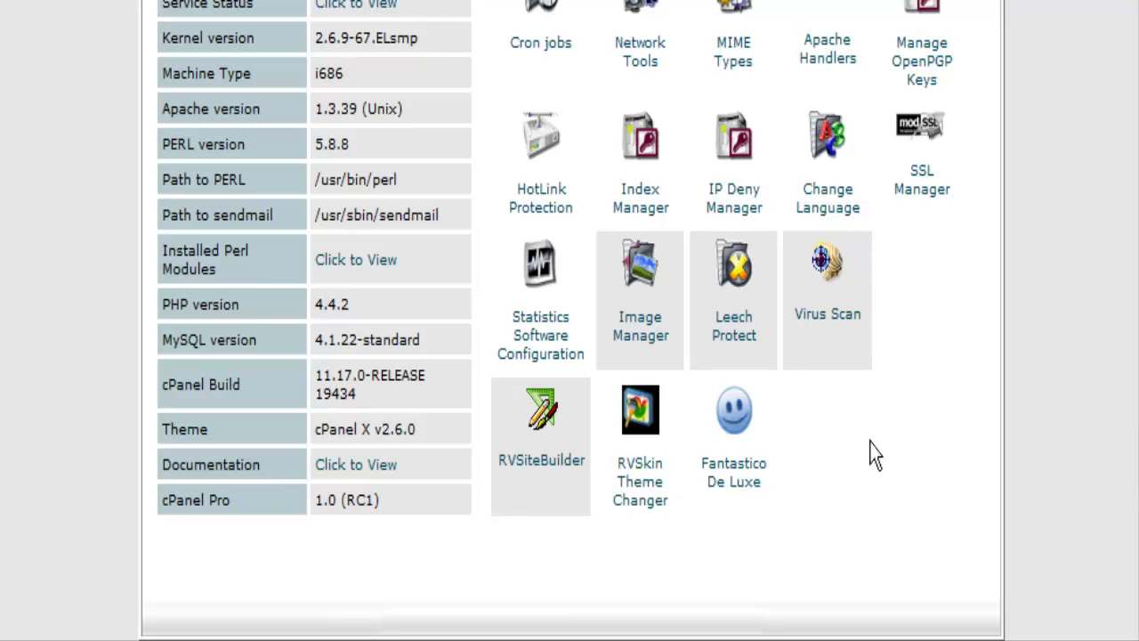
scroll(955, 456, "up", 12)
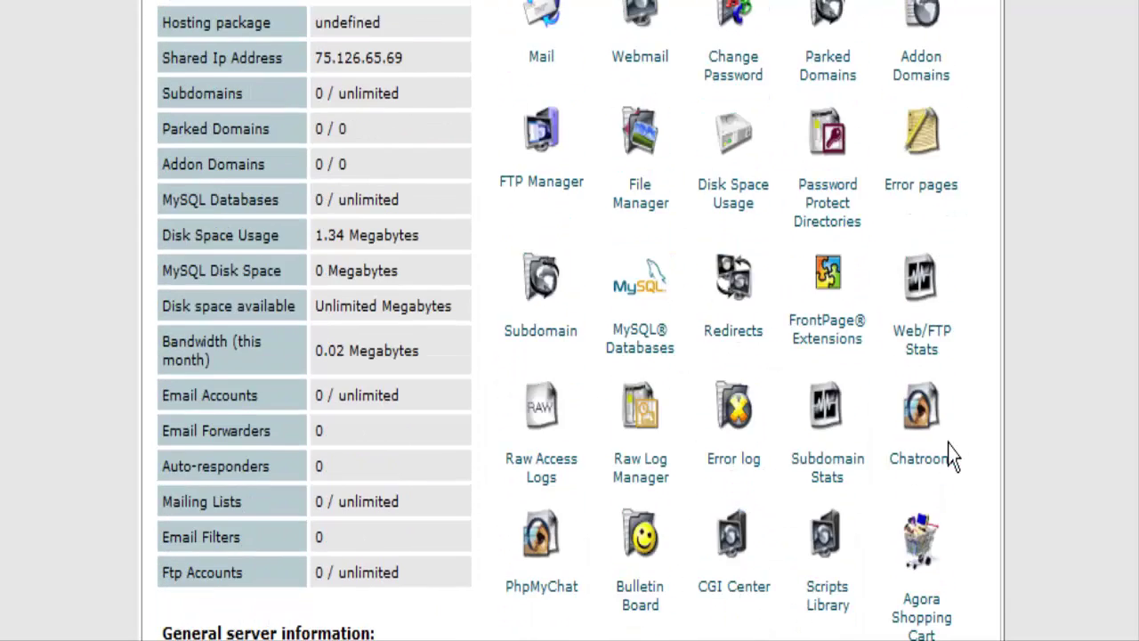
scroll(965, 455, "up", 2)
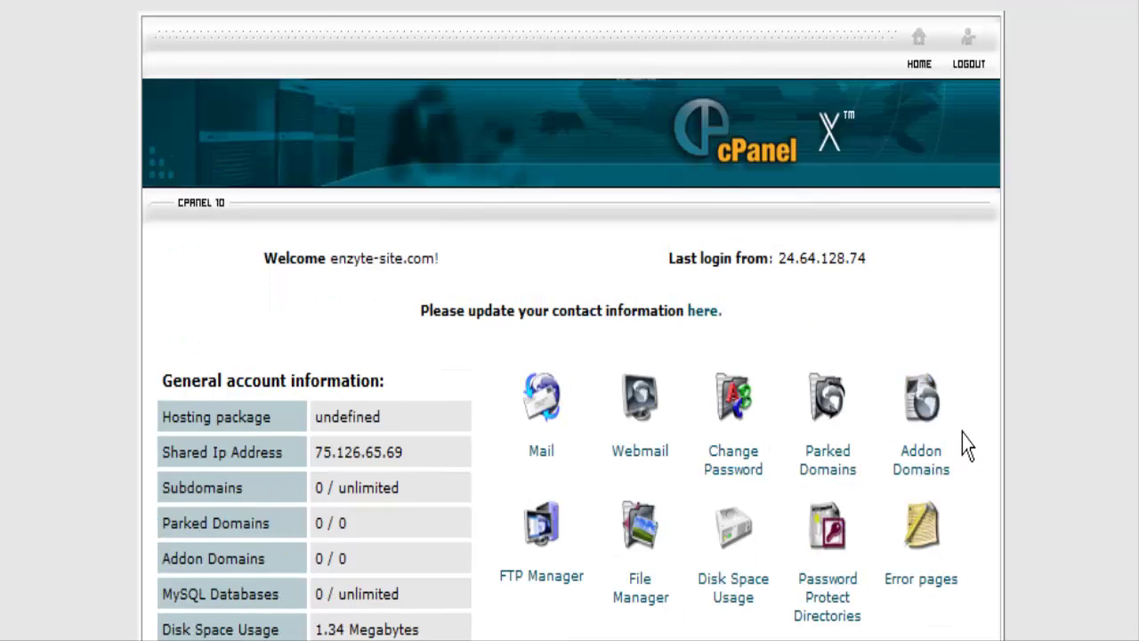